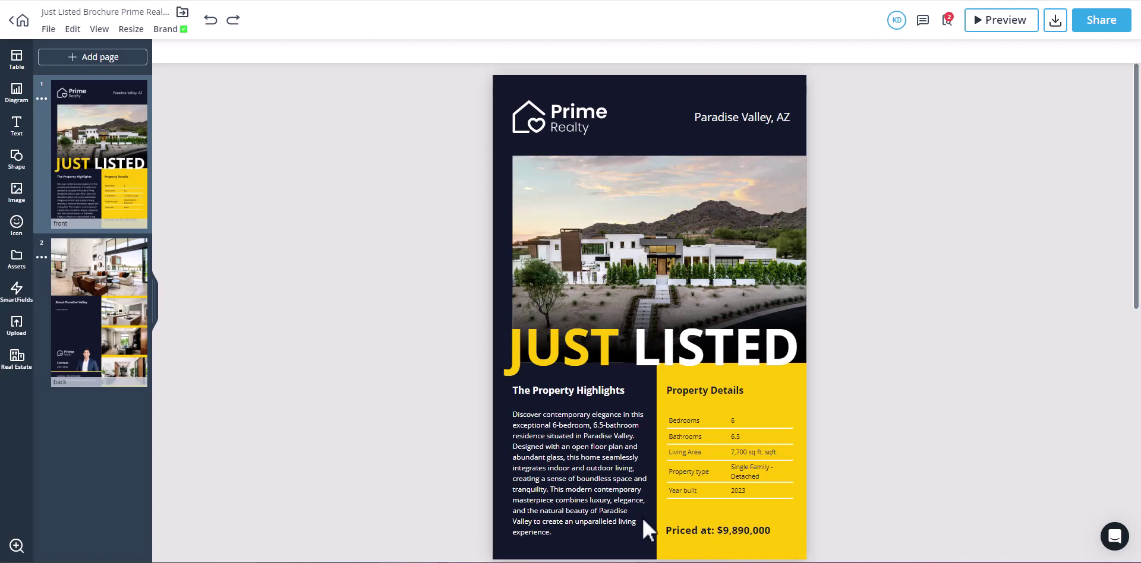
Select the Property Highlights paragraph and bring up Xara AI's write-something-new prompts
{"action": "left_click", "coordinate": [694, 353]}
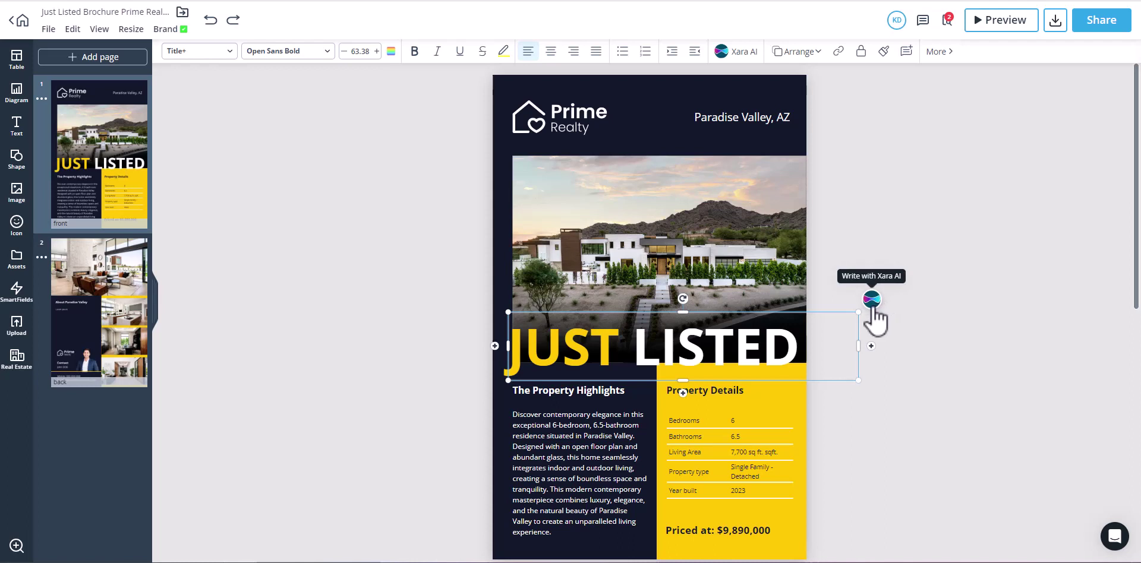
{"action": "left_click", "coordinate": [859, 422]}
{"action": "scroll", "coordinate": [647, 412], "scroll_direction": "up", "scroll_amount": 3}
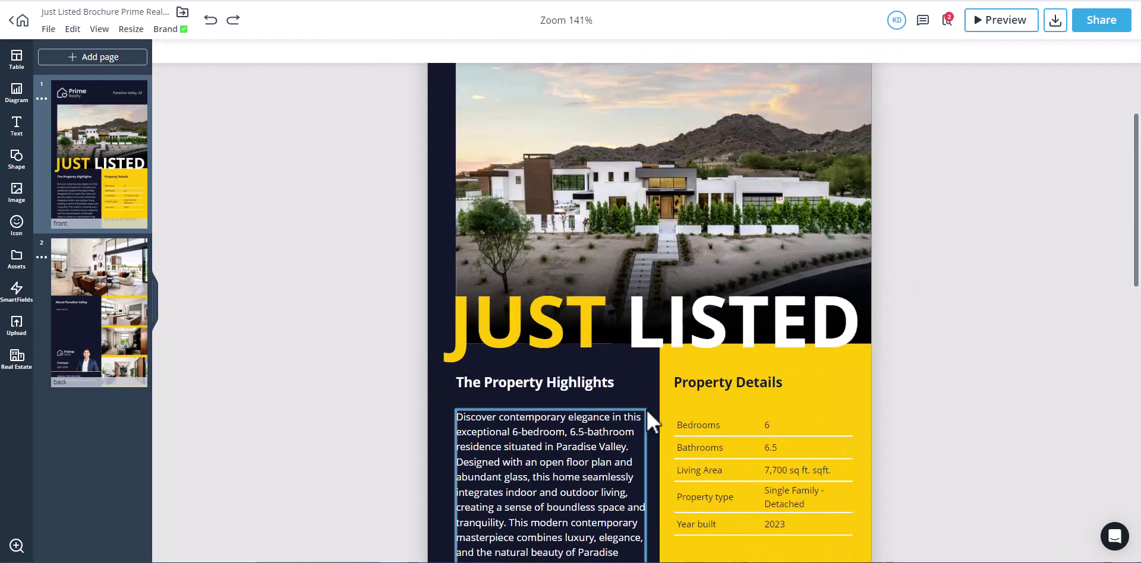
{"action": "scroll", "coordinate": [647, 408], "scroll_direction": "down", "scroll_amount": 3}
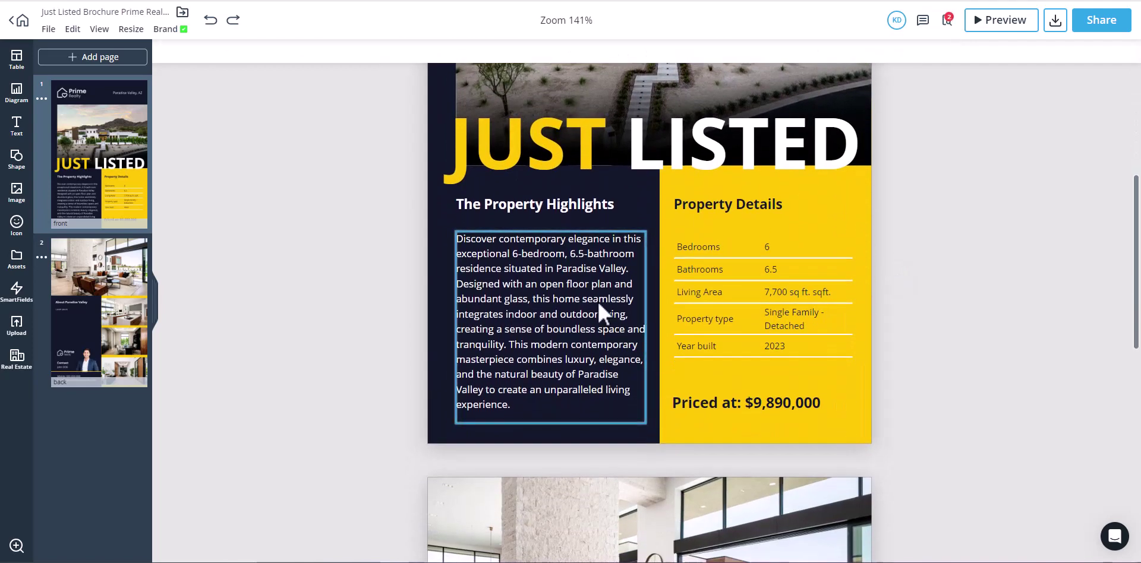
{"action": "left_click", "coordinate": [597, 301]}
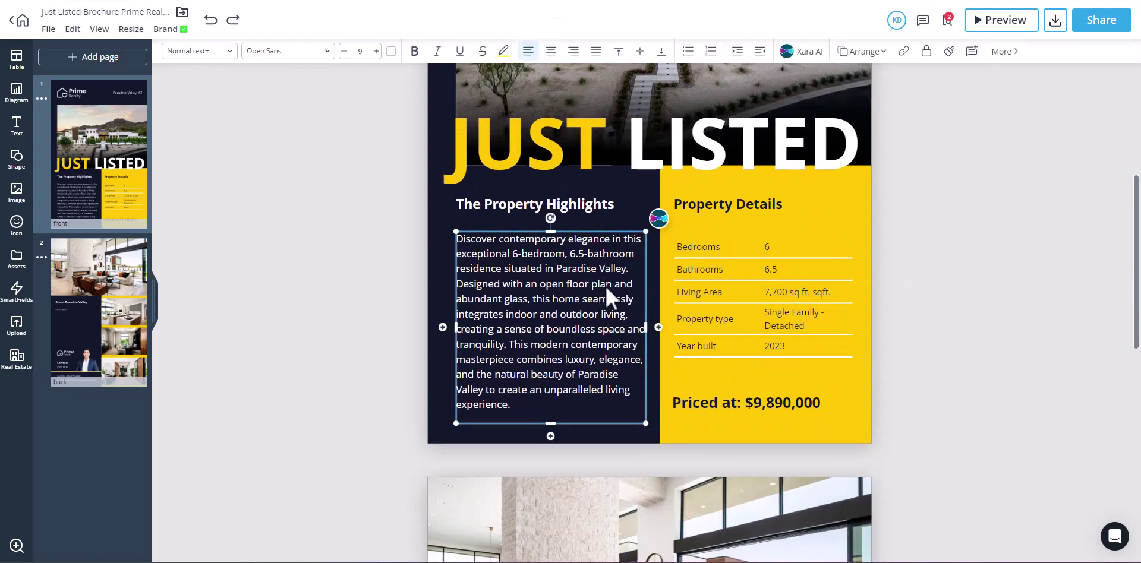
{"action": "left_click", "coordinate": [661, 222]}
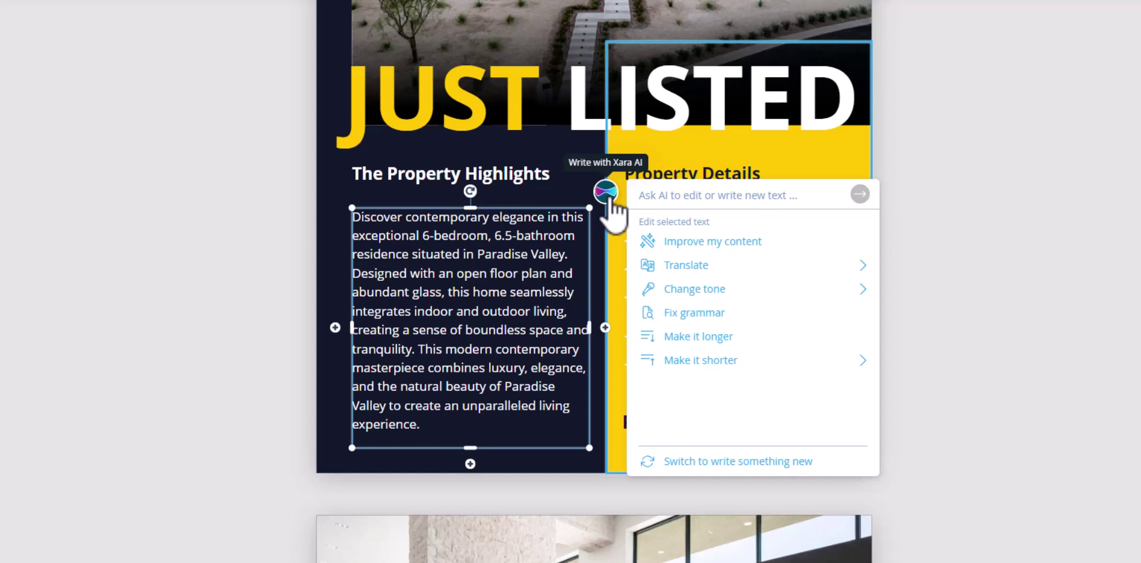
{"action": "left_click", "coordinate": [732, 465]}
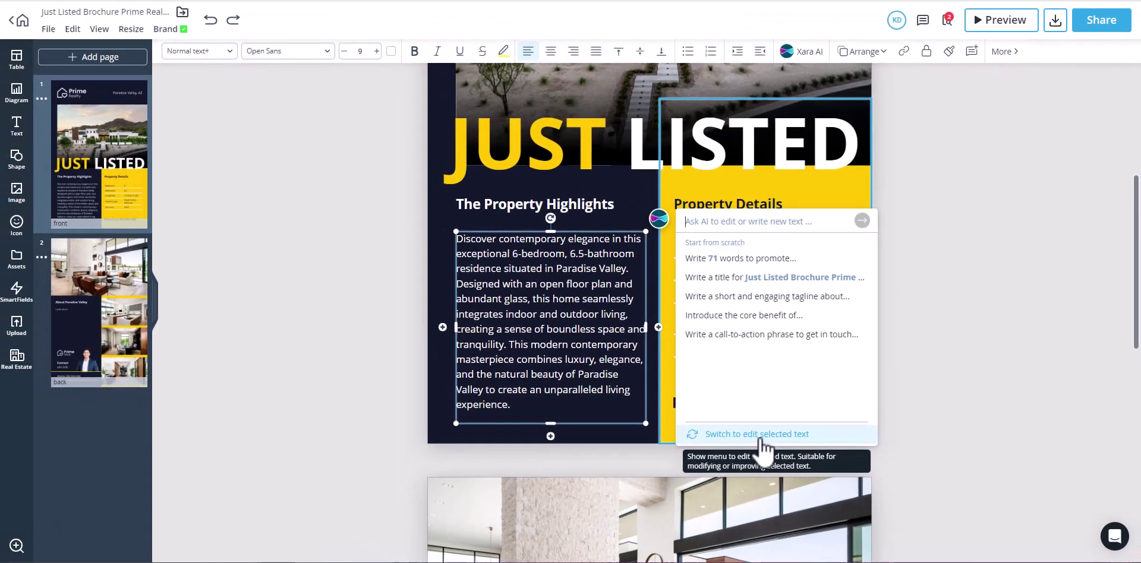
Use Improve my content so the description opens 'Experience contemporary elegance…' and accept it
{"action": "left_click", "coordinate": [757, 434]}
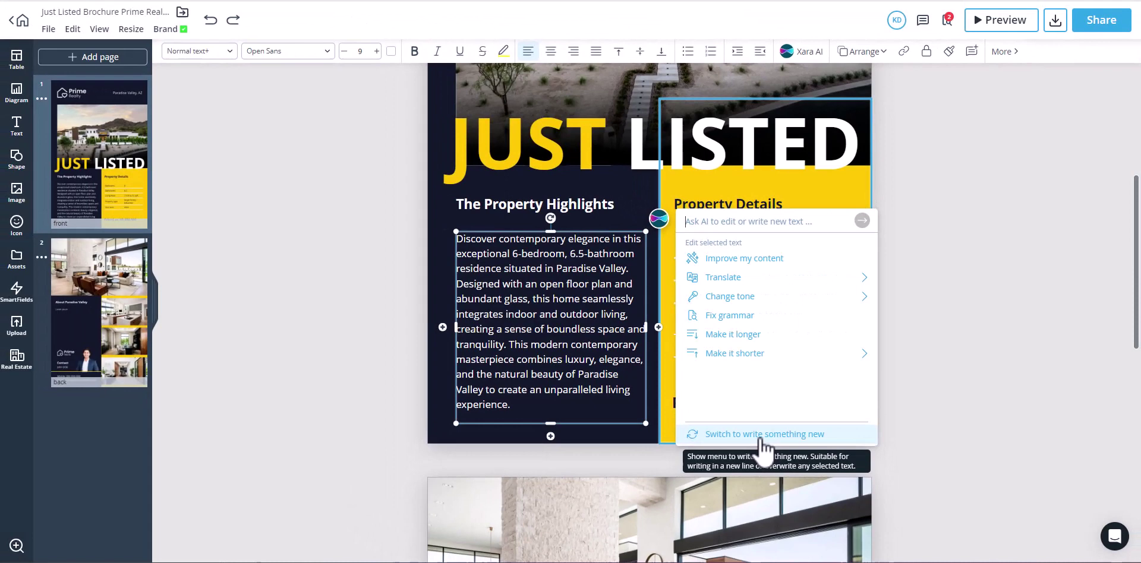
{"action": "left_click", "coordinate": [775, 263]}
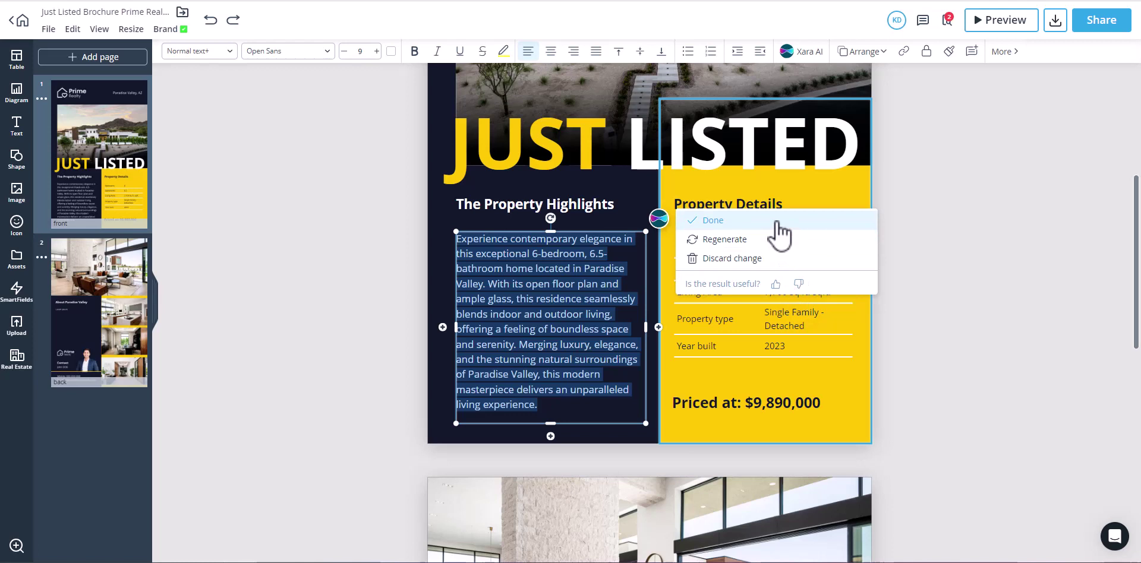
{"action": "left_click", "coordinate": [777, 225]}
{"action": "left_click", "coordinate": [659, 219]}
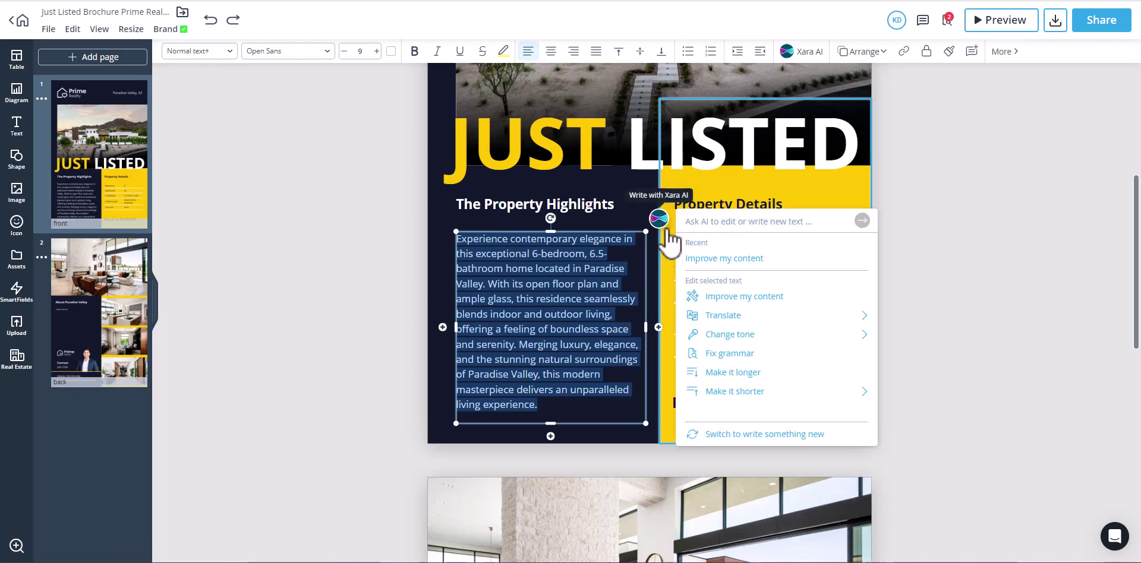
Rewrite the description in an Inspiring tone, accept it, then run Fix grammar
{"action": "left_click", "coordinate": [864, 335]}
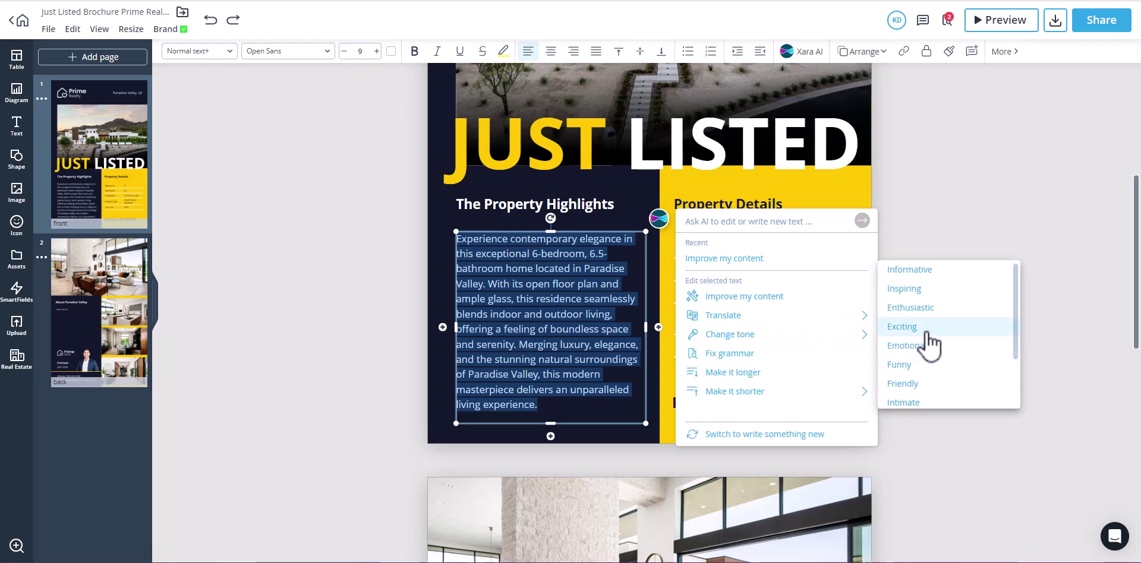
{"action": "scroll", "coordinate": [975, 350], "scroll_direction": "down", "scroll_amount": 3}
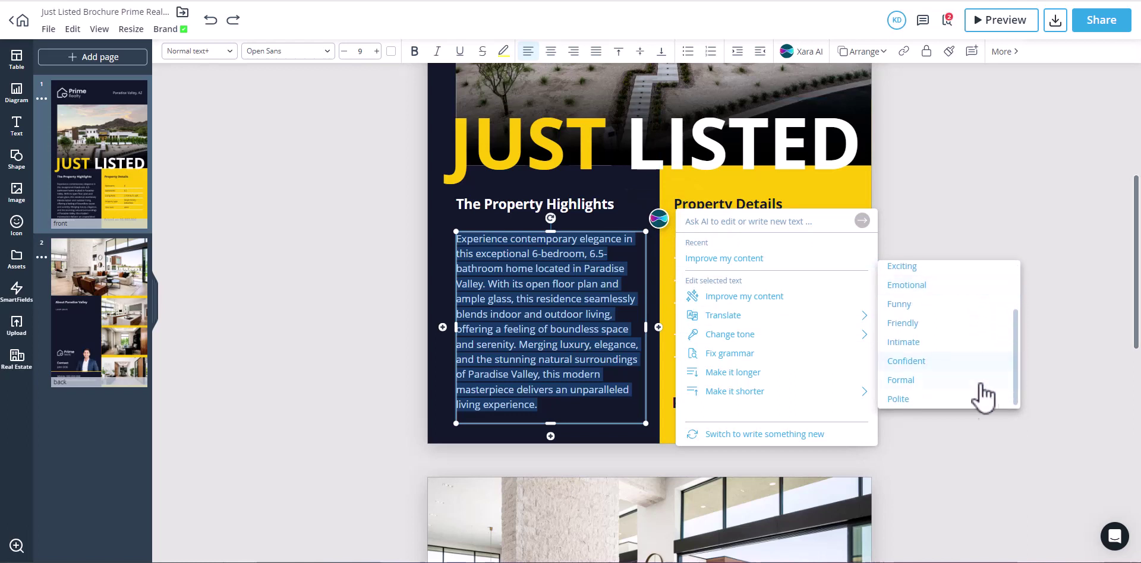
{"action": "scroll", "coordinate": [979, 366], "scroll_direction": "up", "scroll_amount": 3}
{"action": "left_click", "coordinate": [971, 292]}
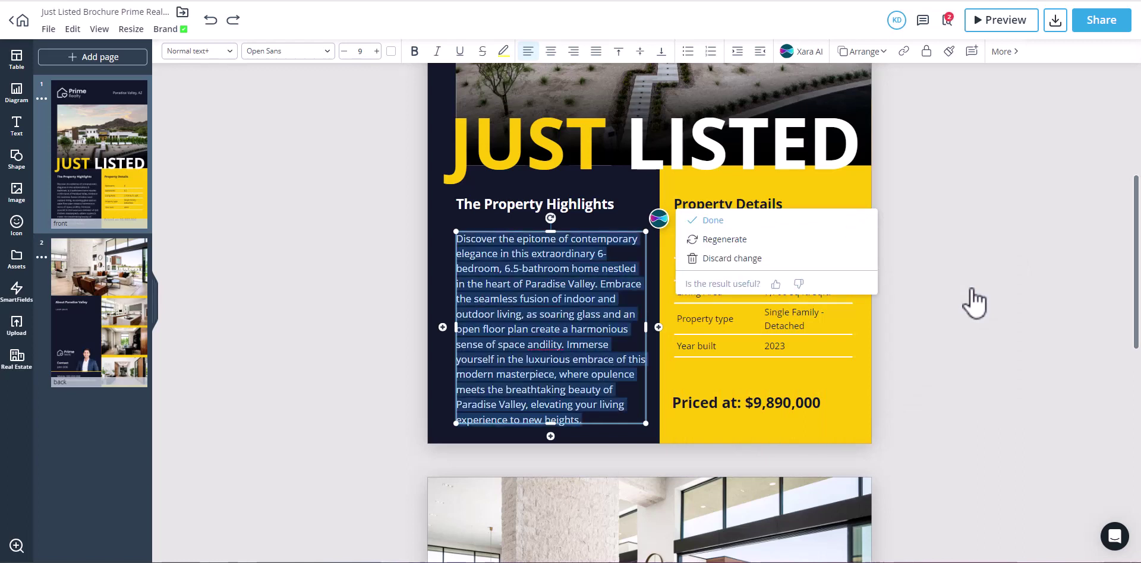
{"action": "left_click", "coordinate": [789, 221]}
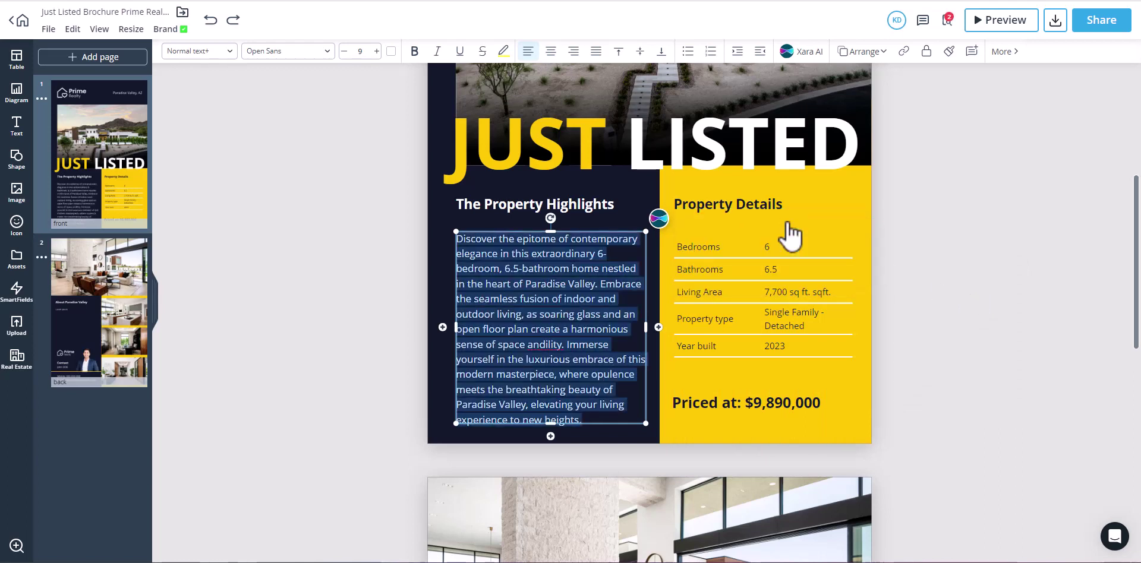
{"action": "left_click", "coordinate": [658, 219]}
{"action": "left_click", "coordinate": [823, 374]}
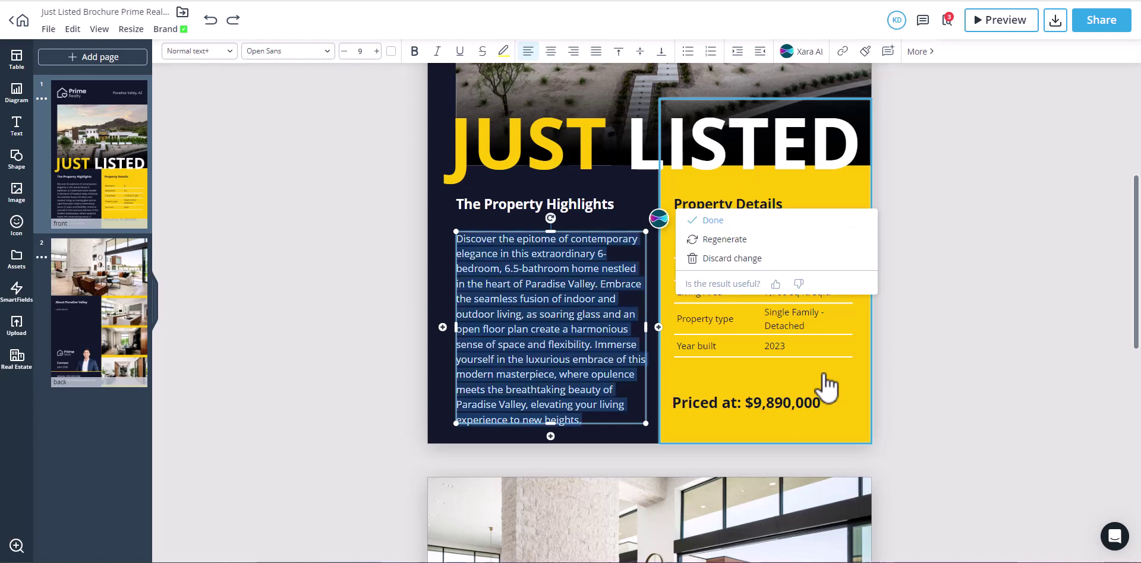
Accept the grammar fix and condense the description with Make it shorter > Extract key points
{"action": "left_click", "coordinate": [734, 226]}
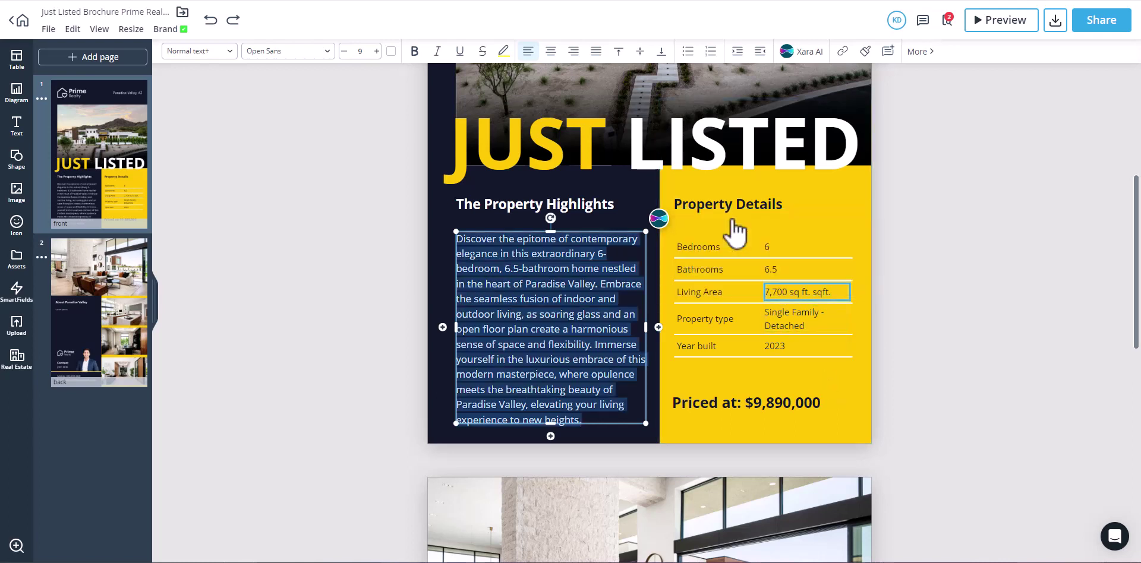
{"action": "left_click", "coordinate": [658, 221]}
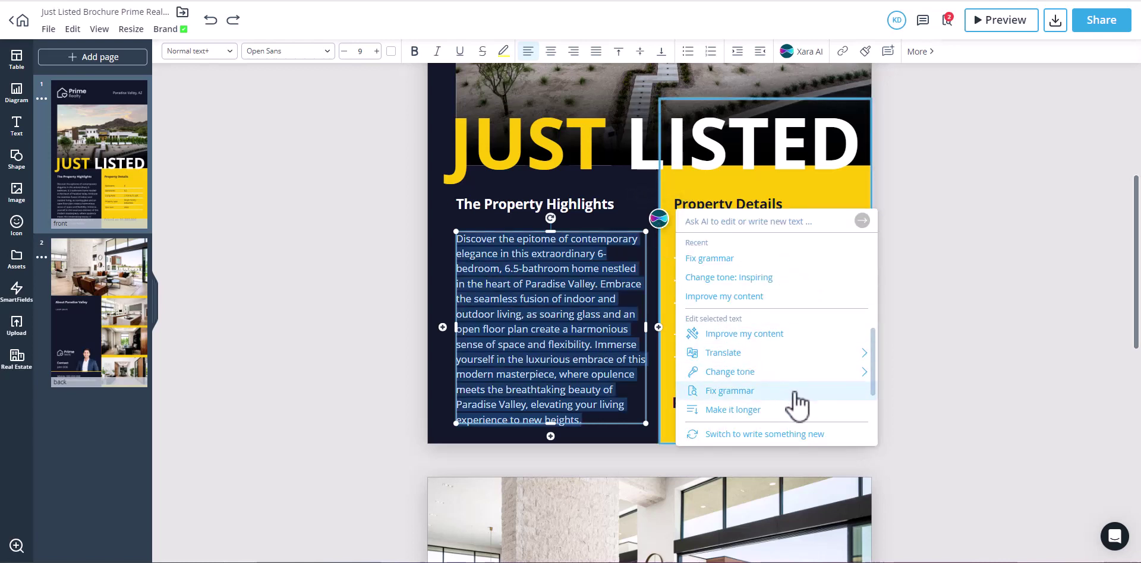
{"action": "scroll", "coordinate": [801, 397], "scroll_direction": "down", "scroll_amount": 1}
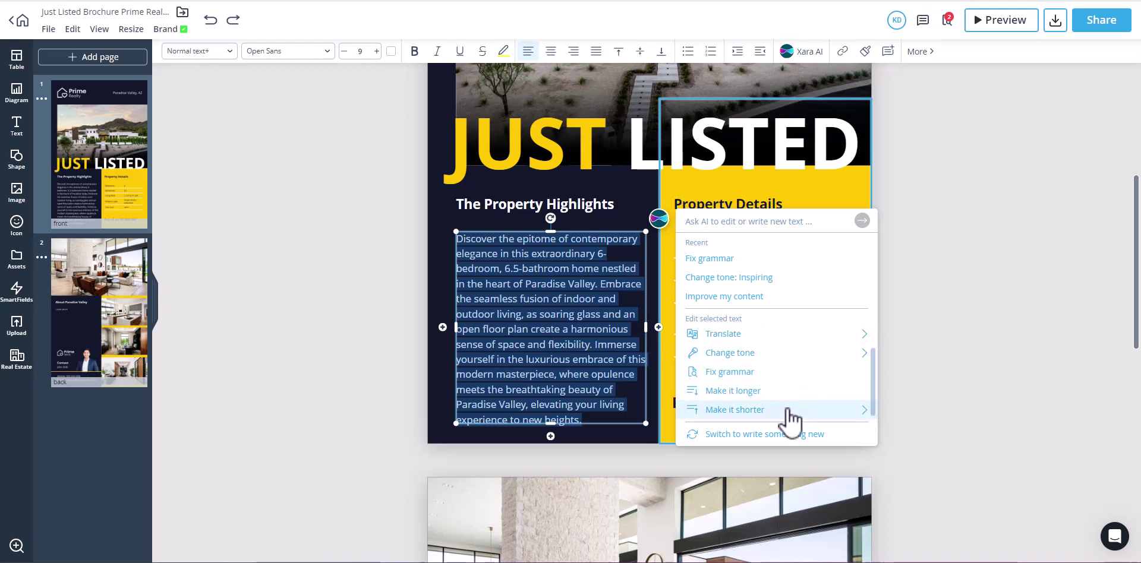
{"action": "left_click", "coordinate": [790, 412]}
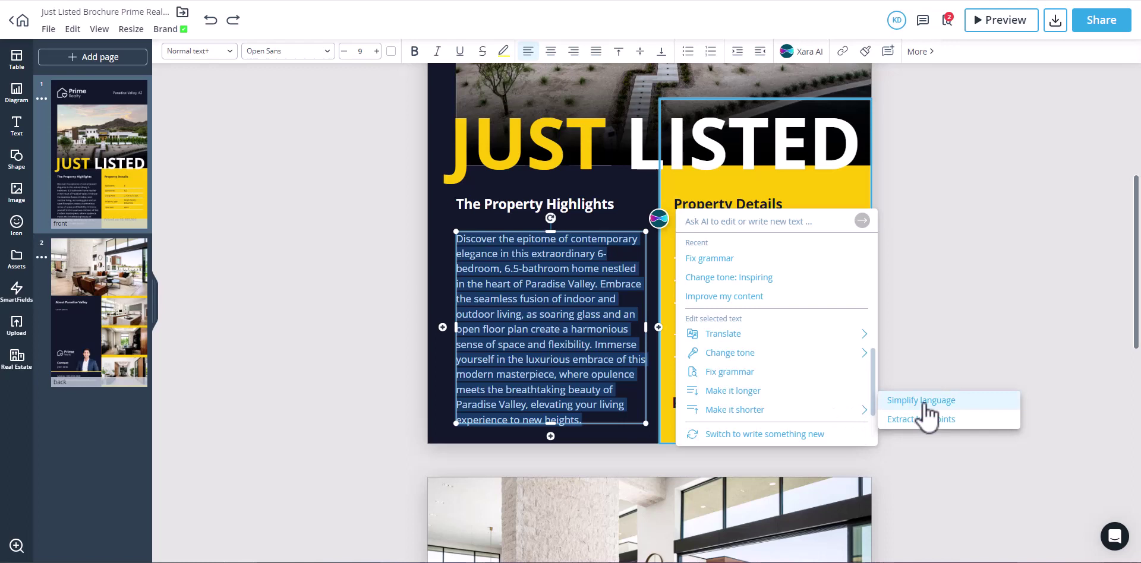
{"action": "left_click", "coordinate": [977, 422]}
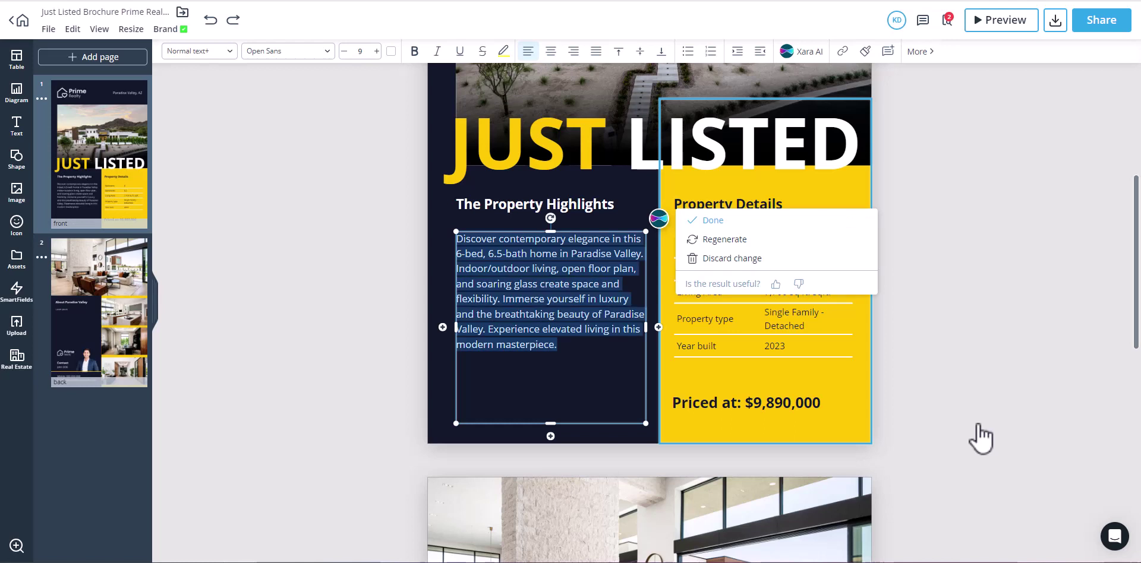
Lengthen and regenerate the description to open 'Experience the epitome of sophisticated living…', then accept it
{"action": "left_click", "coordinate": [726, 221]}
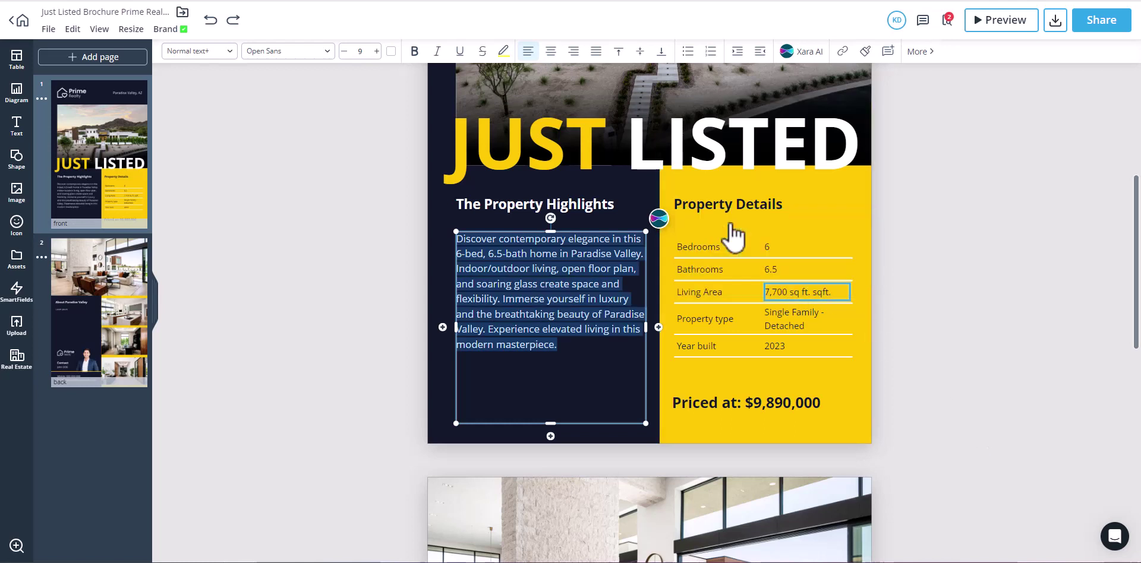
{"action": "left_click", "coordinate": [659, 219]}
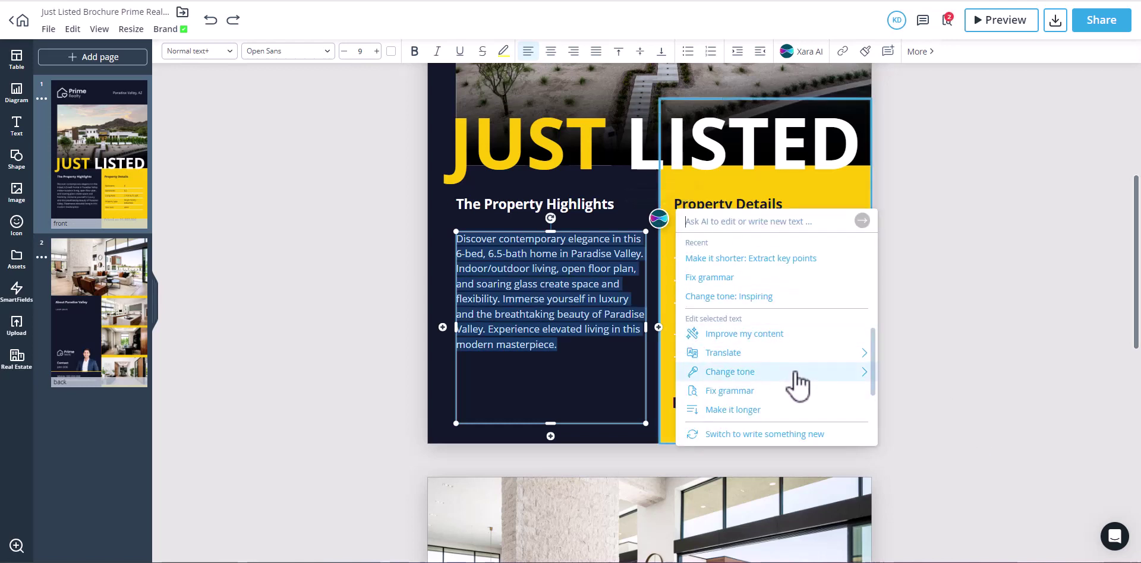
{"action": "scroll", "coordinate": [793, 390], "scroll_direction": "down", "scroll_amount": 1}
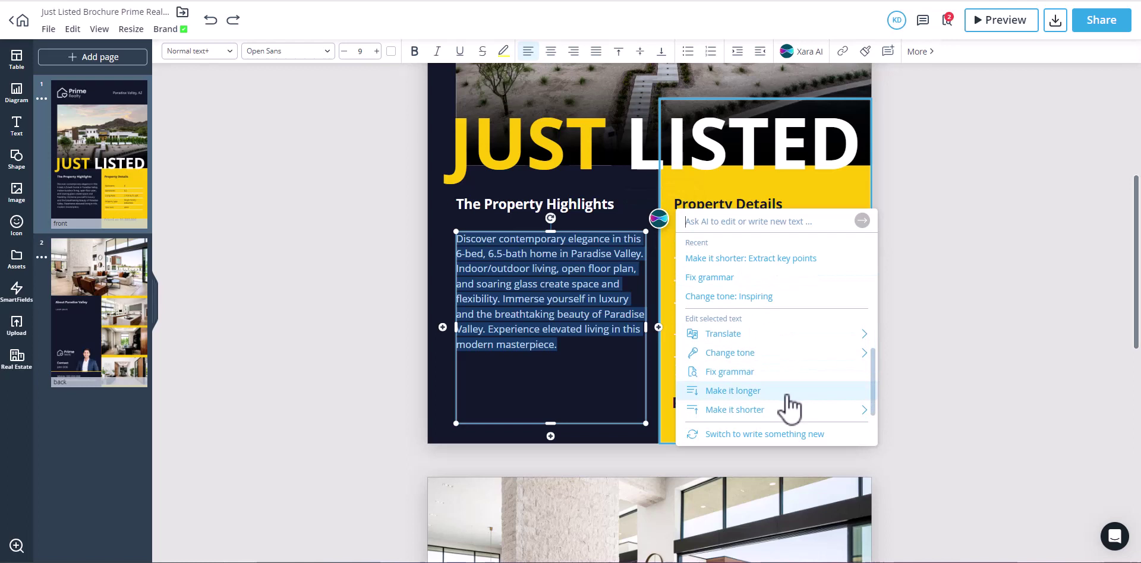
{"action": "left_click", "coordinate": [733, 391]}
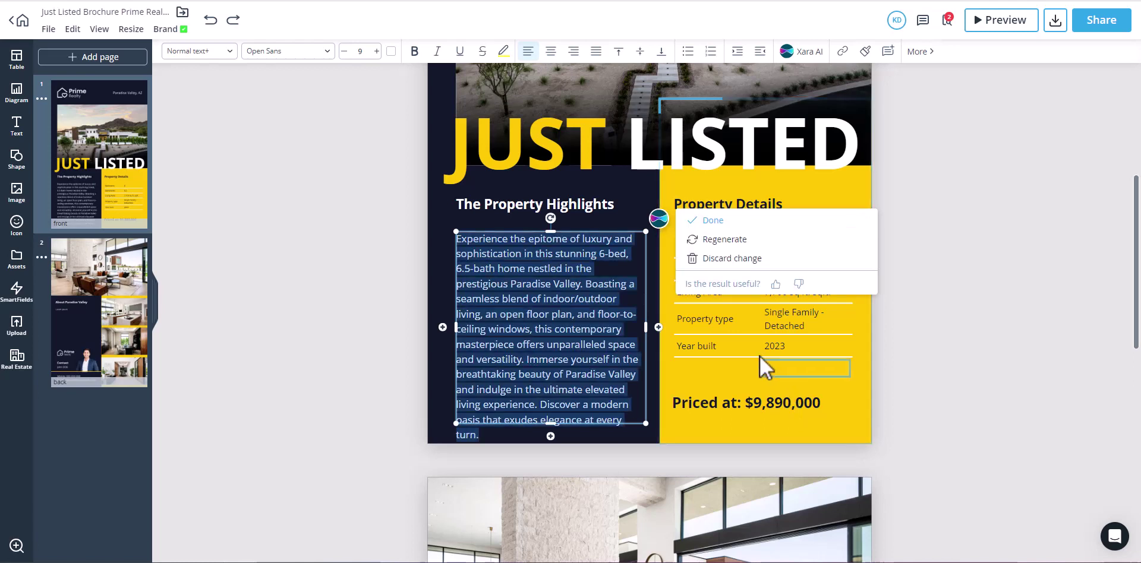
{"action": "left_click", "coordinate": [735, 242]}
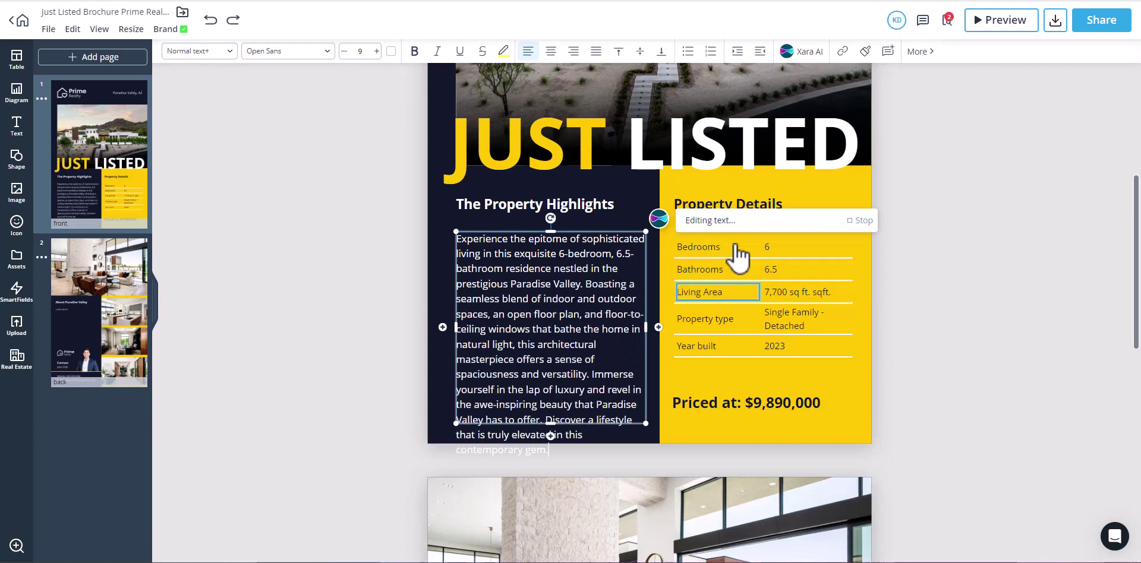
{"action": "left_click", "coordinate": [740, 221]}
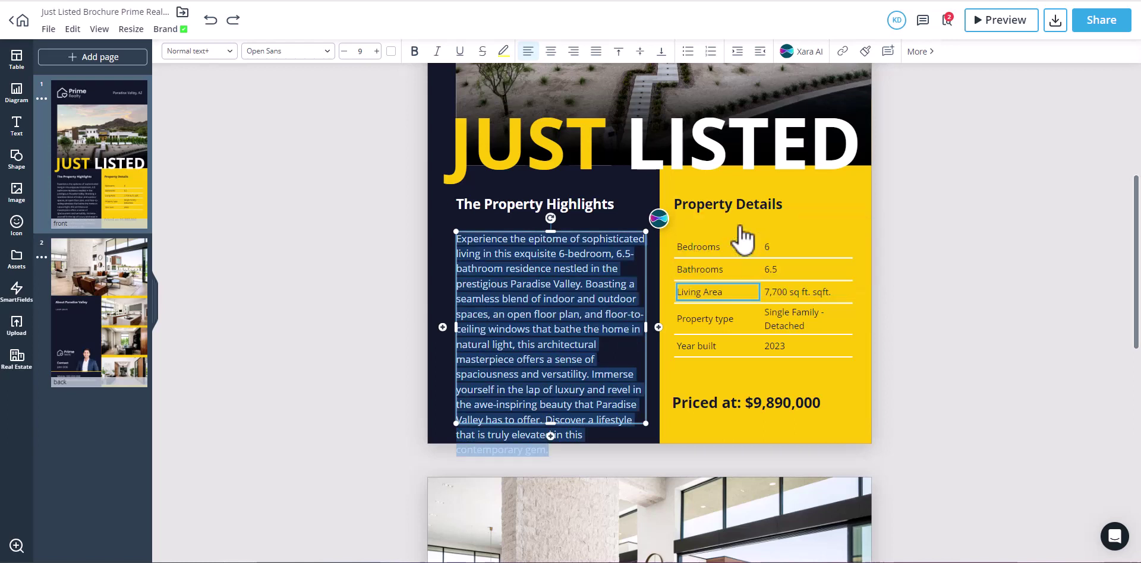
Translate the property description into Spanish with Xara AI and accept the translation
{"action": "left_click", "coordinate": [659, 220]}
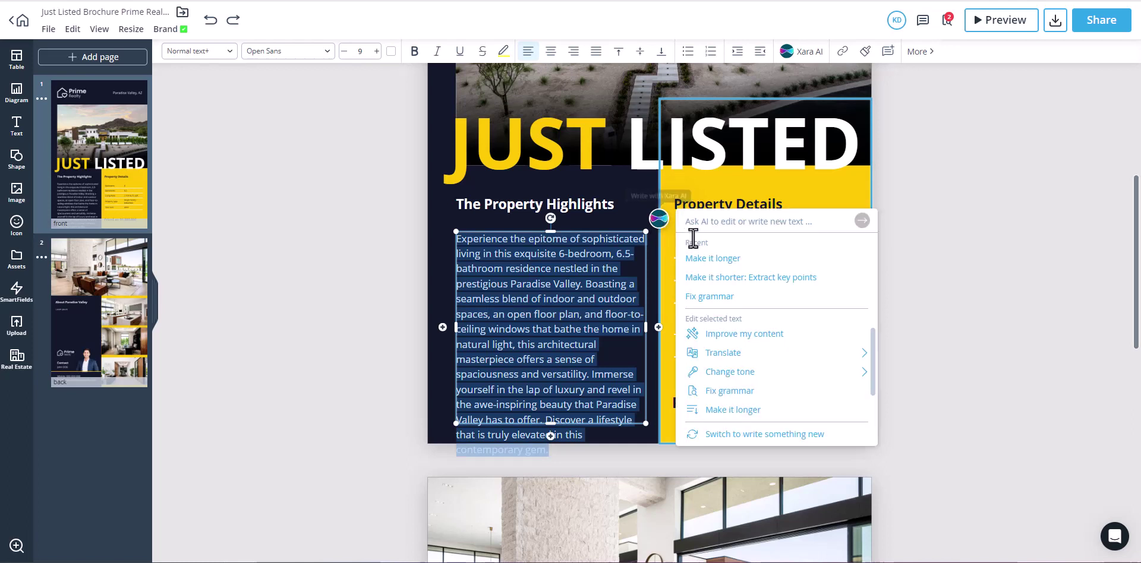
{"action": "left_click", "coordinate": [820, 355]}
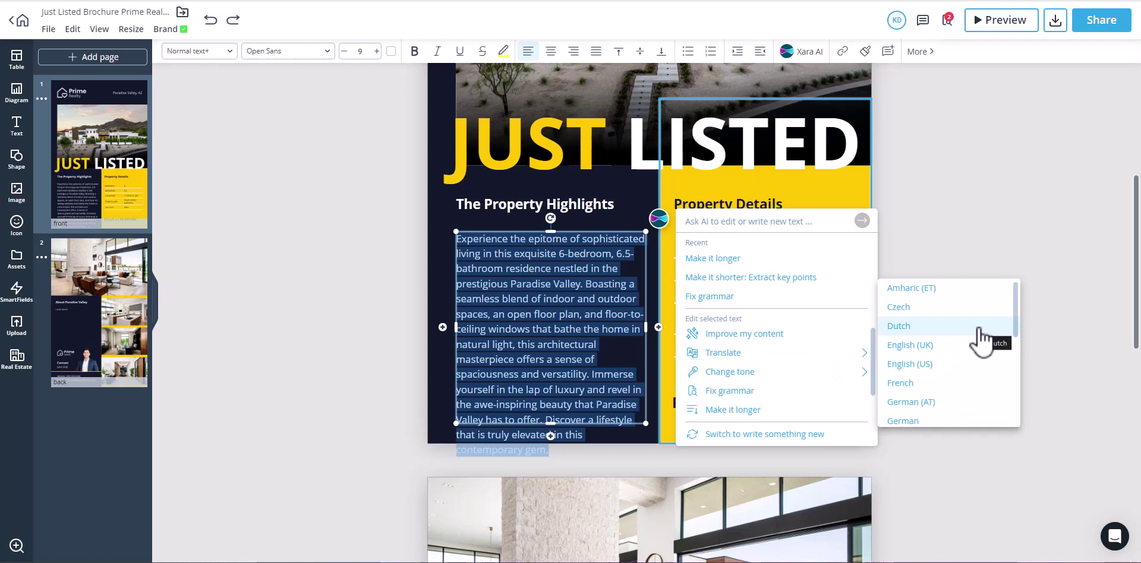
{"action": "scroll", "coordinate": [980, 380], "scroll_direction": "down", "scroll_amount": 4}
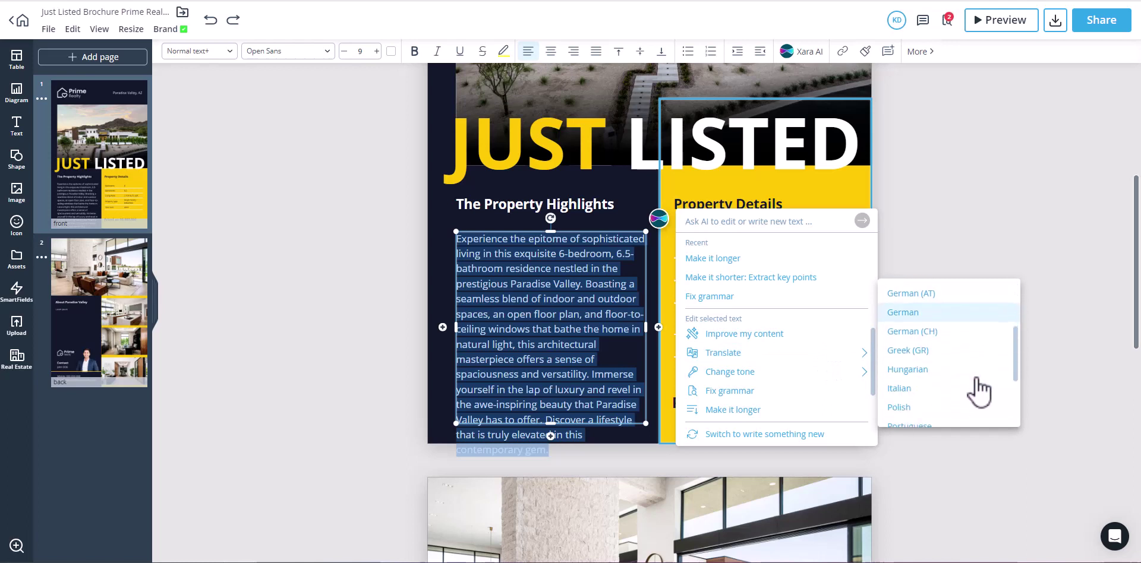
{"action": "scroll", "coordinate": [979, 392], "scroll_direction": "down", "scroll_amount": 3}
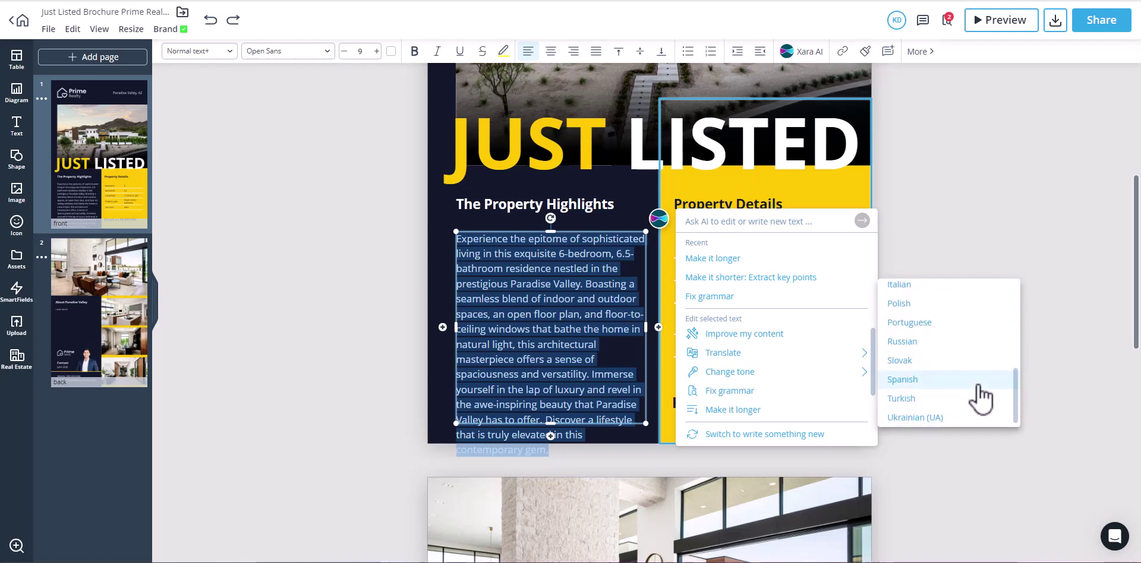
{"action": "left_click", "coordinate": [902, 380]}
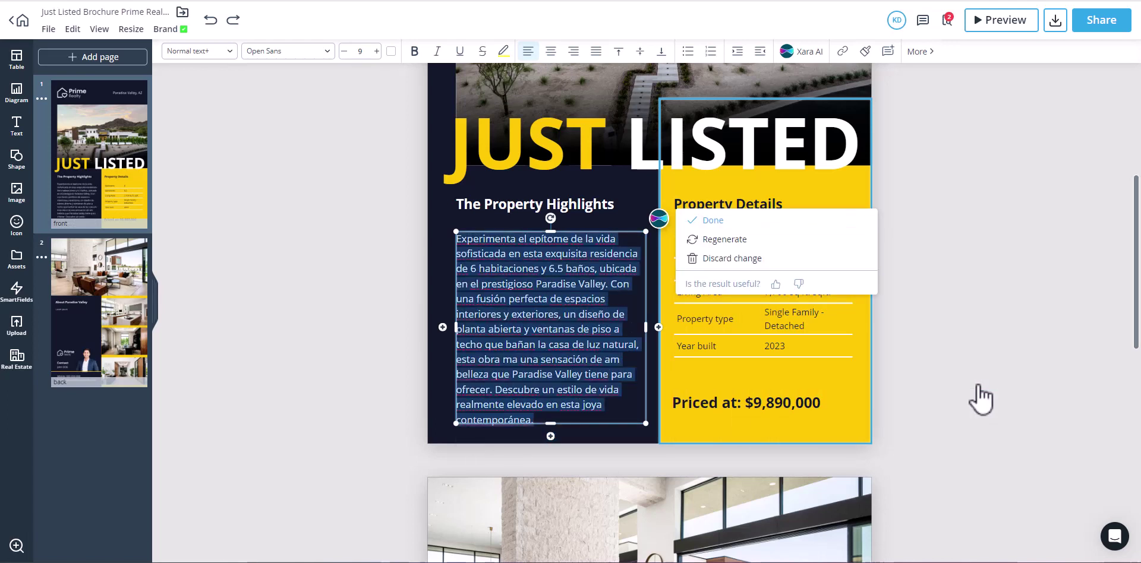
{"action": "left_click", "coordinate": [774, 221]}
{"action": "left_click", "coordinate": [944, 264]}
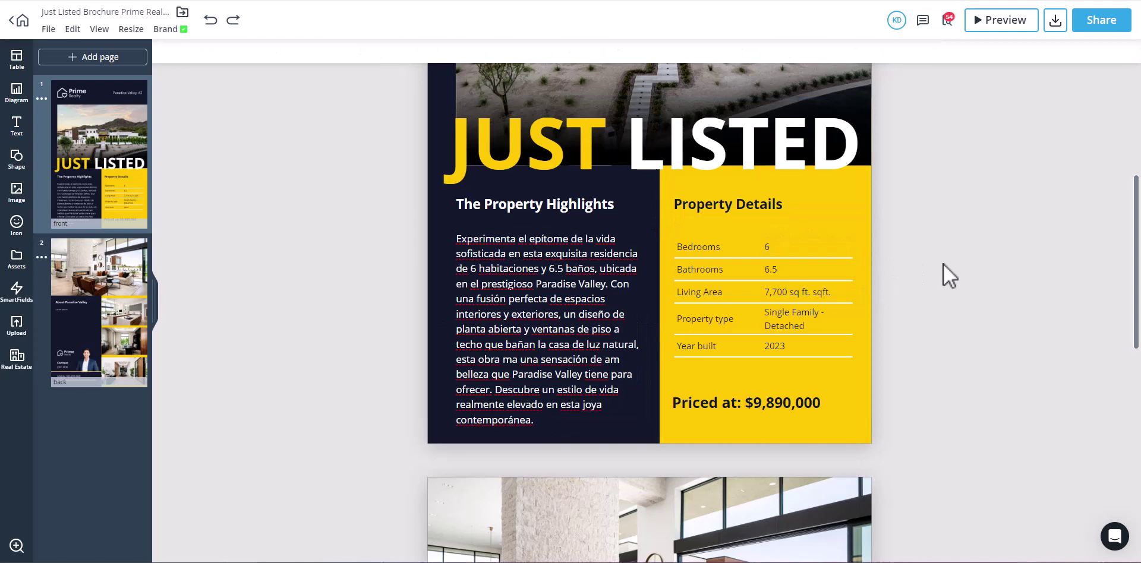
Scroll to the back page and delete the Lorem ipsum placeholder text
{"action": "scroll", "coordinate": [922, 275], "scroll_direction": "down", "scroll_amount": 5}
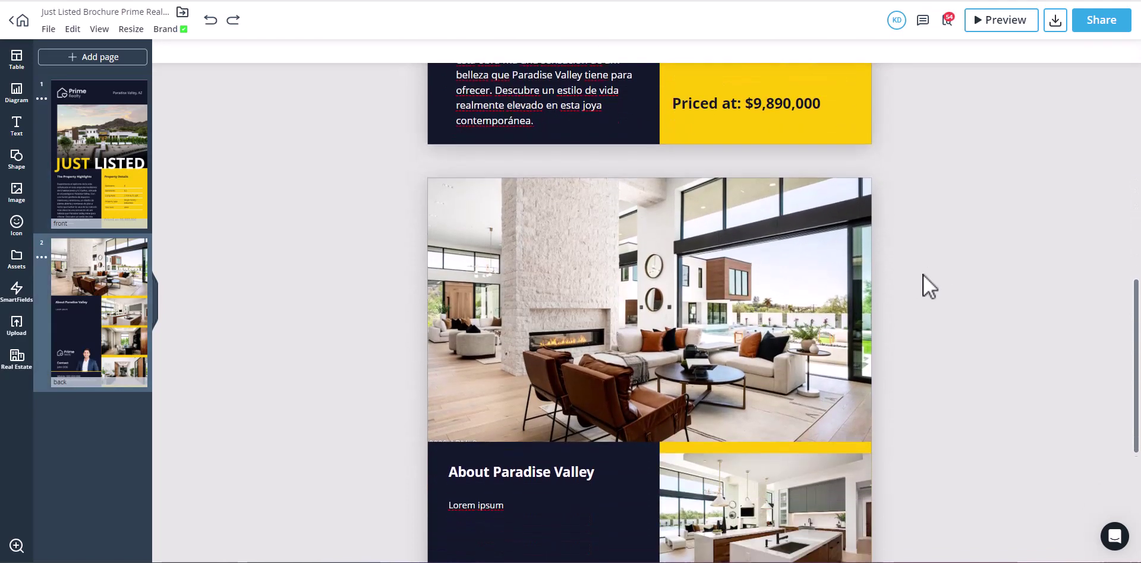
{"action": "scroll", "coordinate": [923, 275], "scroll_direction": "down", "scroll_amount": 5}
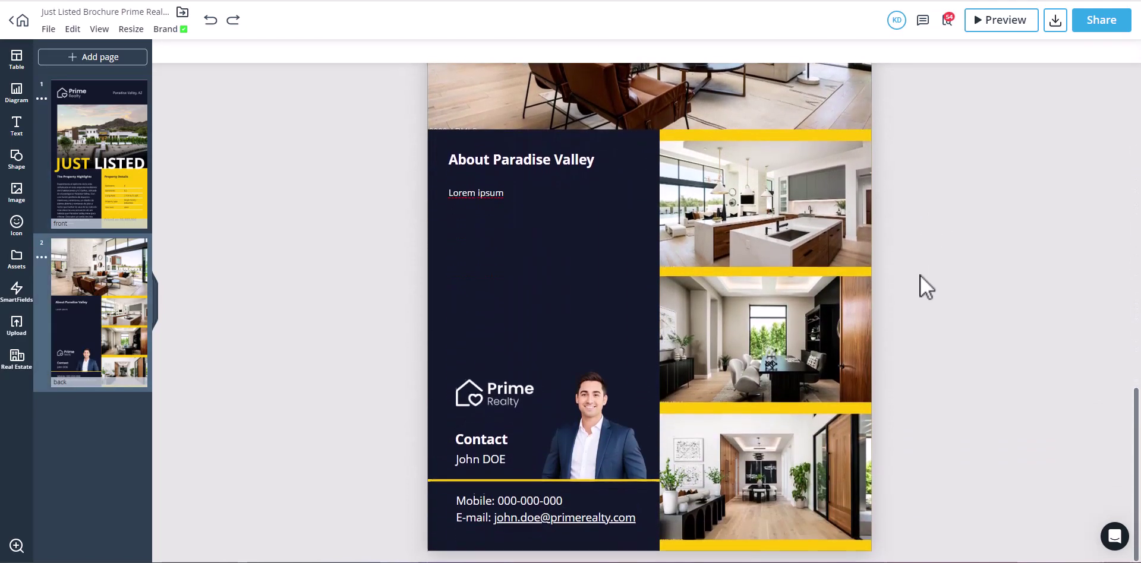
{"action": "left_click", "coordinate": [532, 188]}
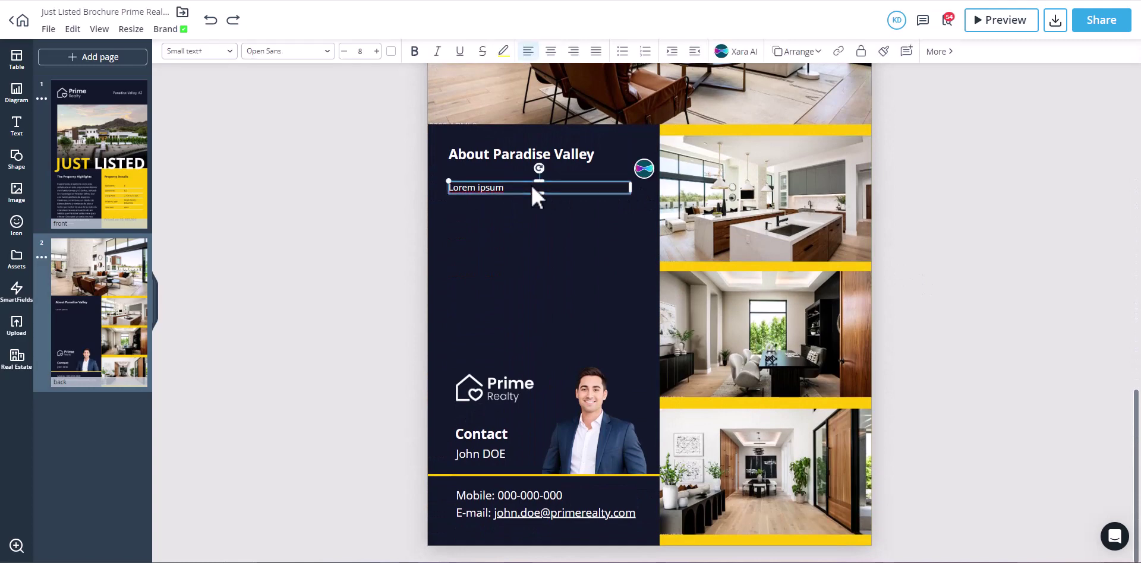
{"action": "double_click", "coordinate": [526, 189]}
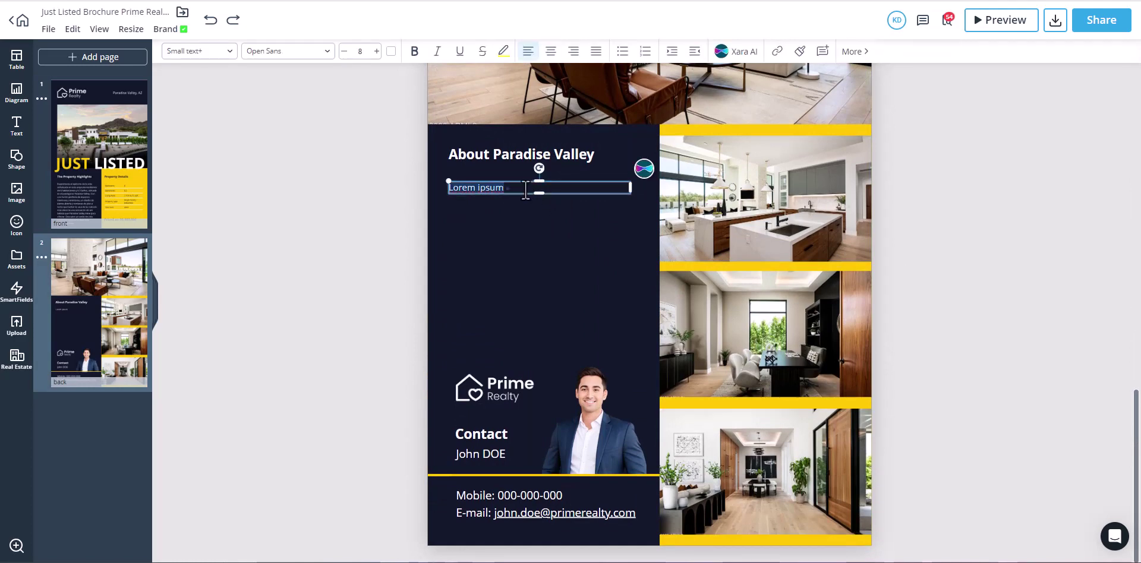
{"action": "key", "text": "BackSpace"}
Generate an About Paradise Valley paragraph from a pasted Xara AI prompt about the area's perks
{"action": "left_click", "coordinate": [643, 169]}
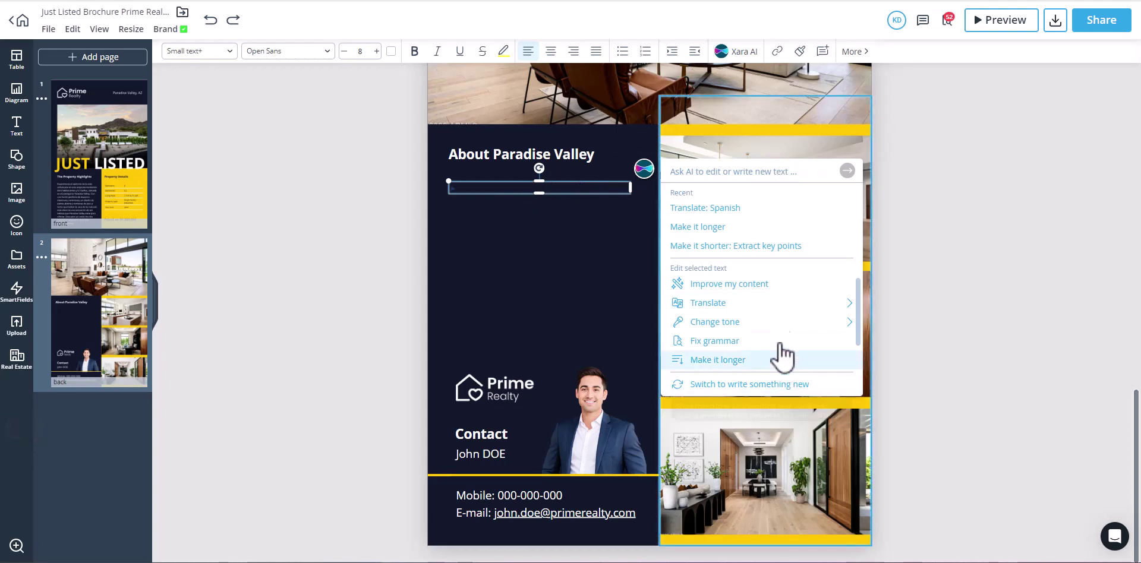
{"action": "left_click", "coordinate": [754, 173]}
{"action": "type", "text": "Write a compelling paragraph highlighting the unique perks and amenities of Paradise Valley, Arizona, to potential buyers."}
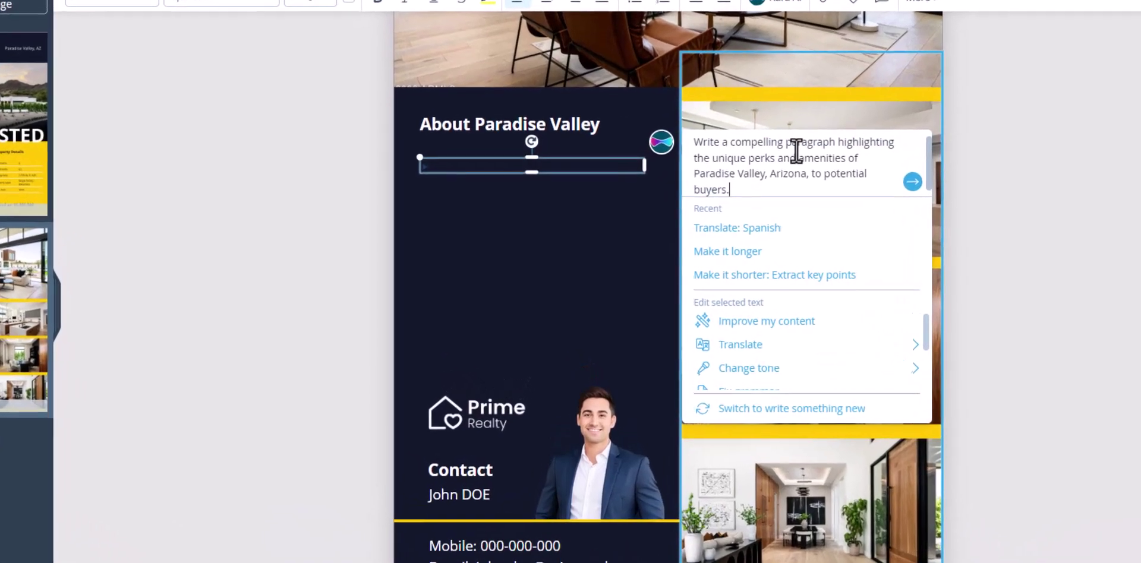
{"action": "key", "text": "BackSpace"}
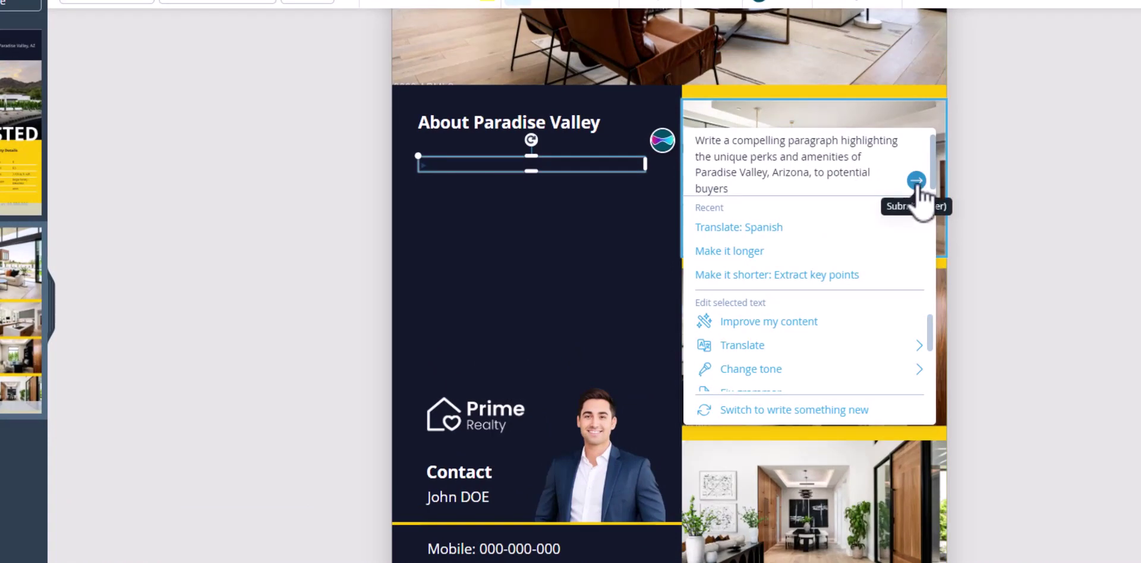
{"action": "left_click", "coordinate": [916, 181]}
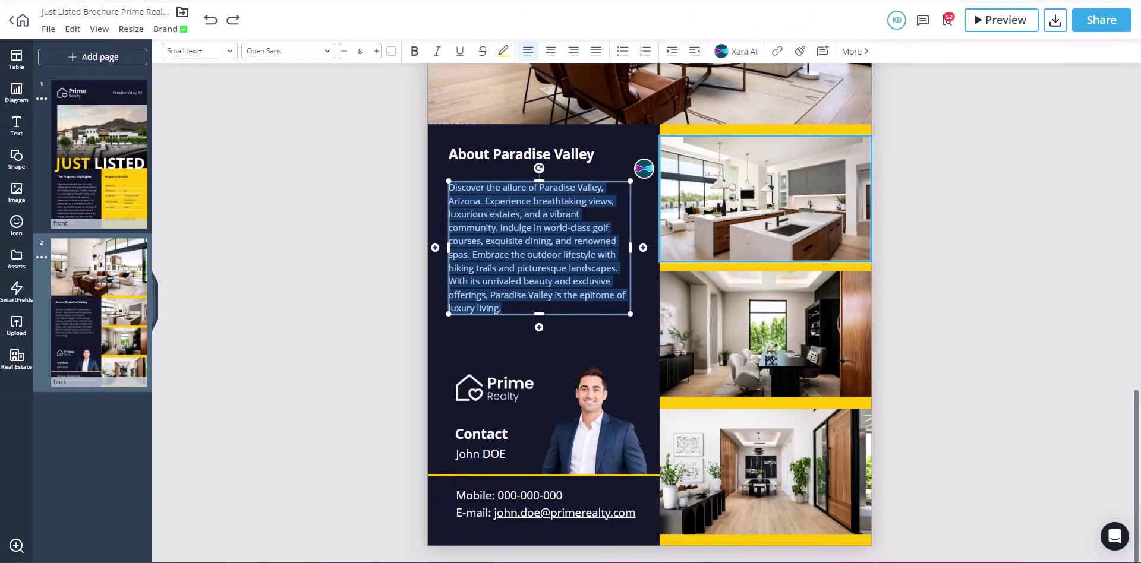
{"action": "key", "text": "Escape"}
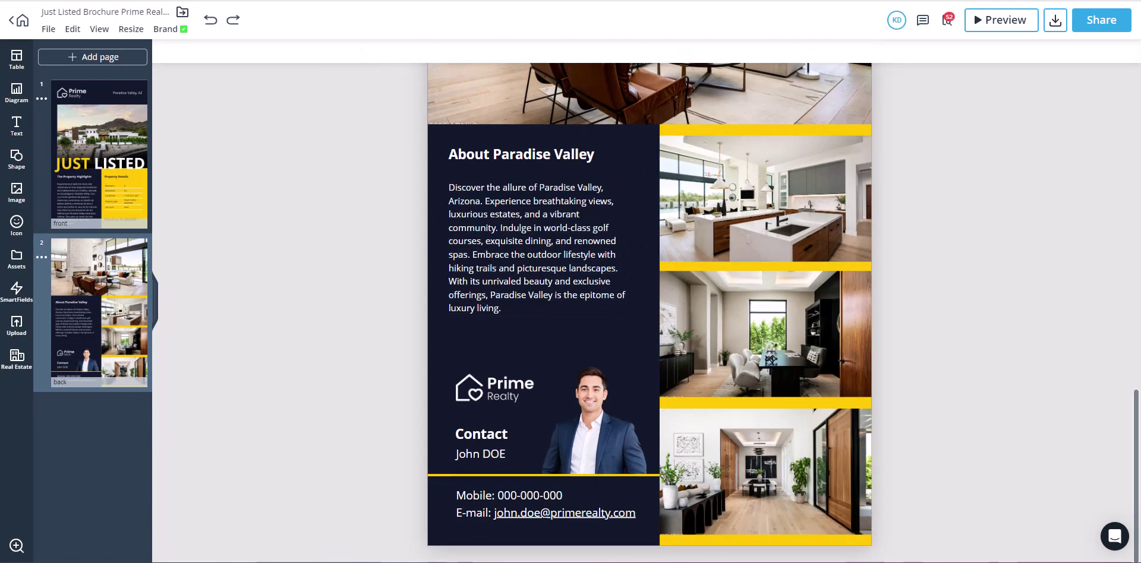
Have Xara AI summarize the Paradise Valley paragraph in three bullet points and accept them
{"action": "left_click", "coordinate": [562, 241]}
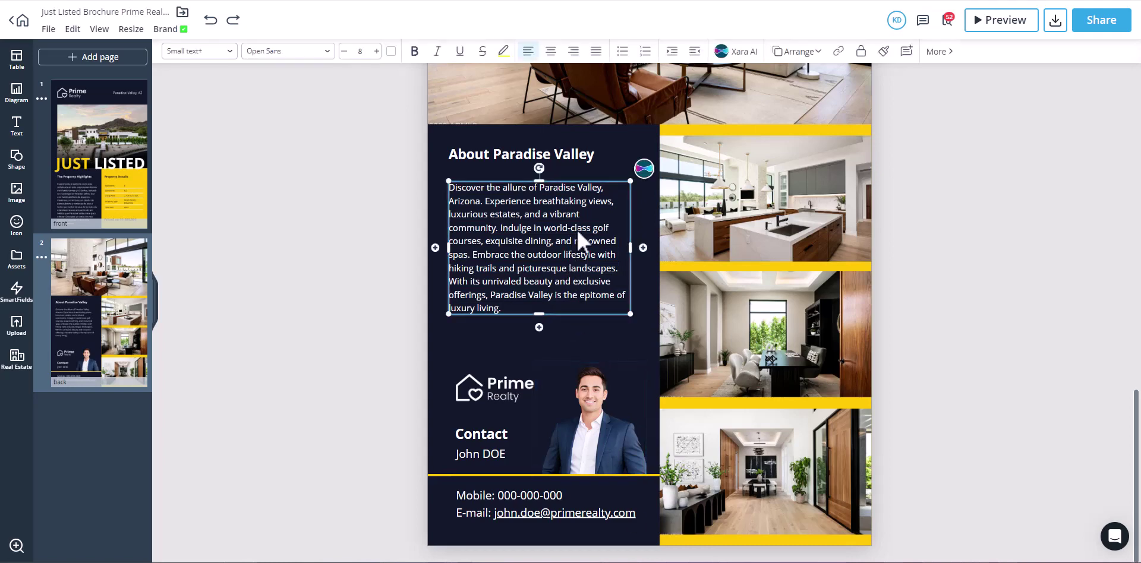
{"action": "left_click", "coordinate": [644, 170]}
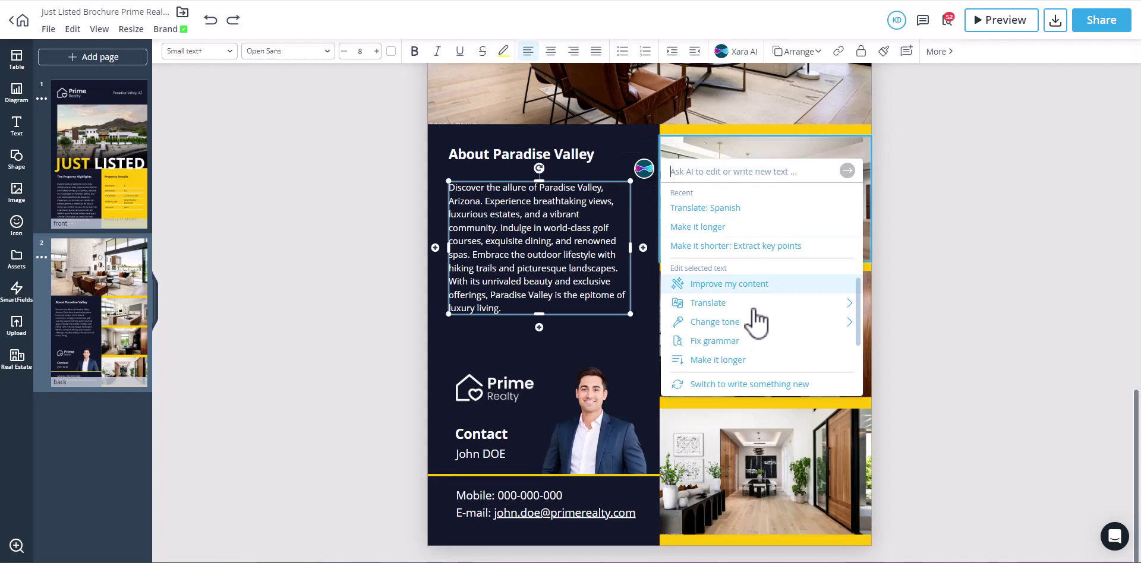
{"action": "left_click", "coordinate": [743, 385]}
{"action": "left_click", "coordinate": [723, 176]}
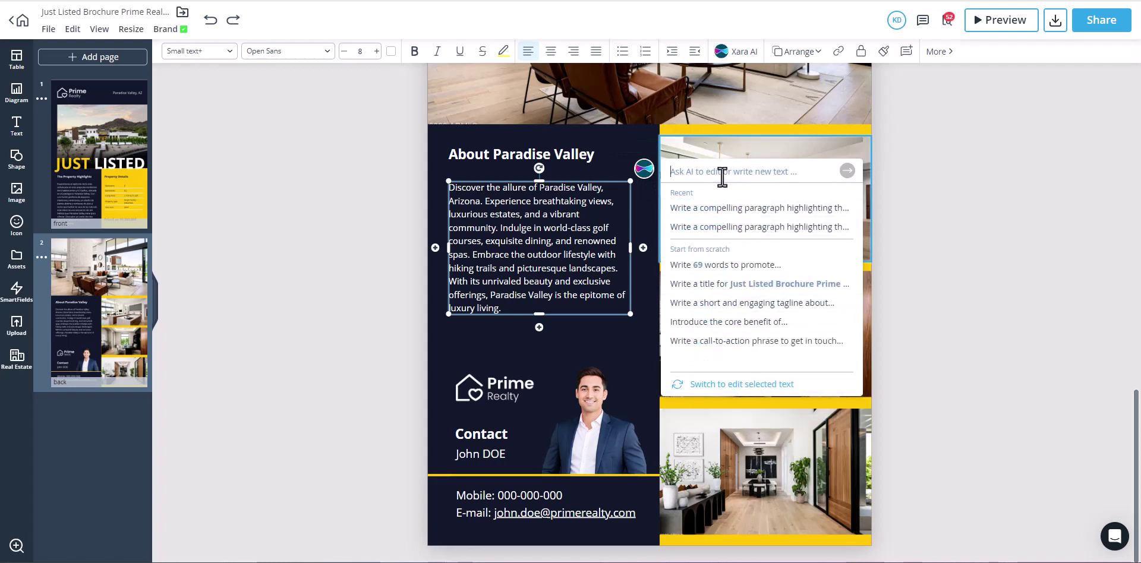
{"action": "type", "text": "Summarize this in three bullet points"}
{"action": "key", "text": "Return"}
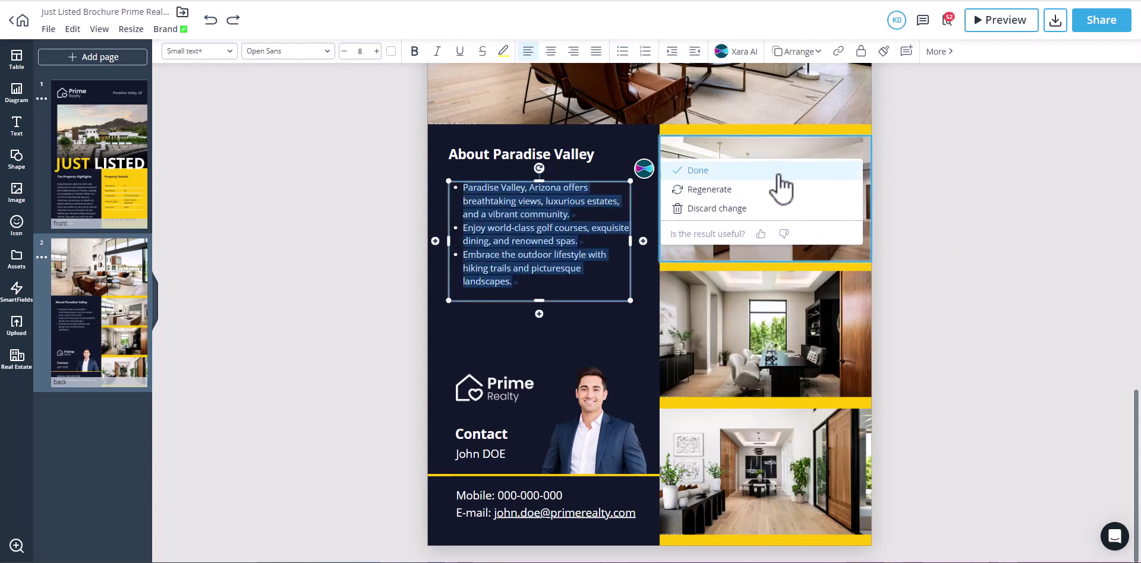
{"action": "left_click", "coordinate": [774, 174]}
{"action": "left_click", "coordinate": [966, 231]}
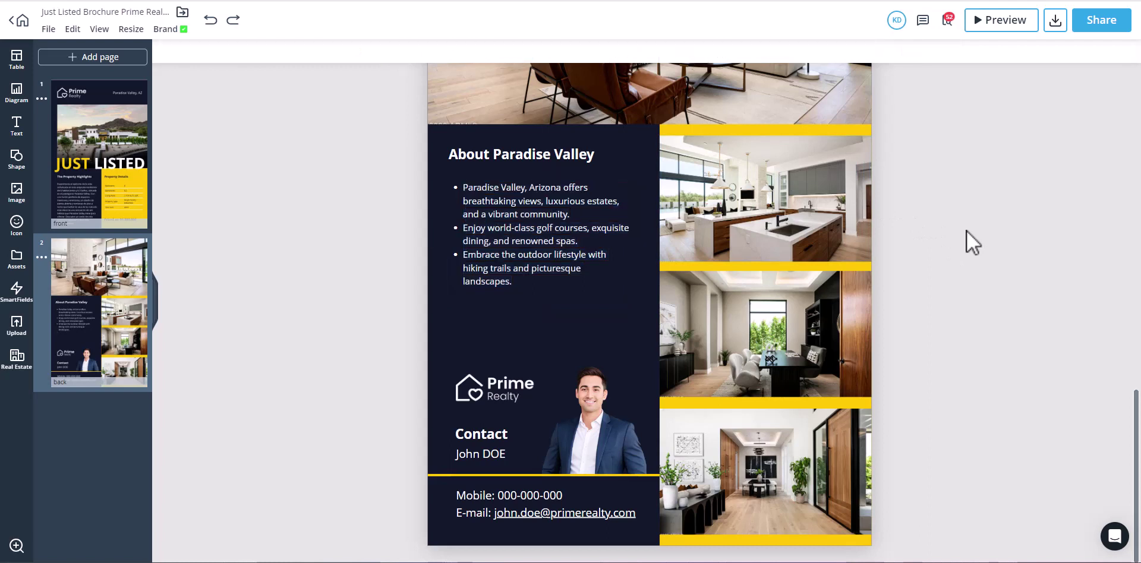